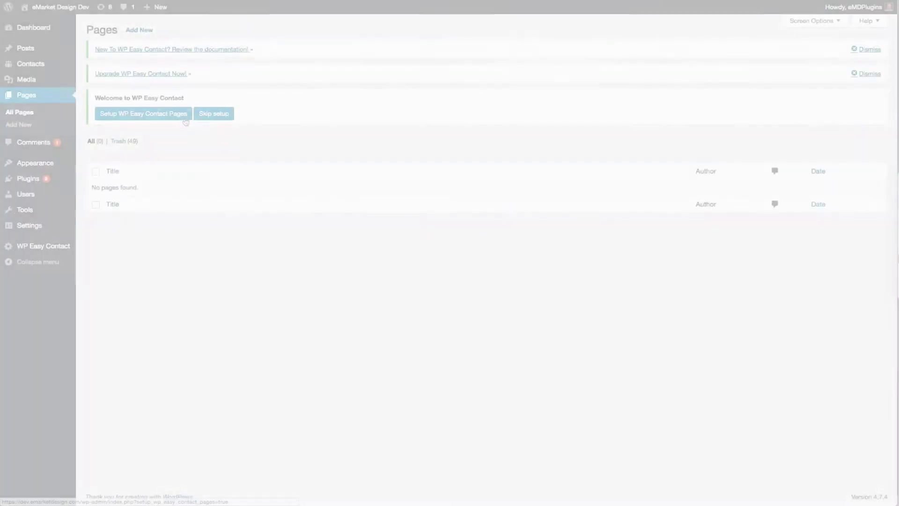
Create the WP Easy Contact pages from the Welcome to WP Easy Contact notice on Pages.
left_click(180, 118)
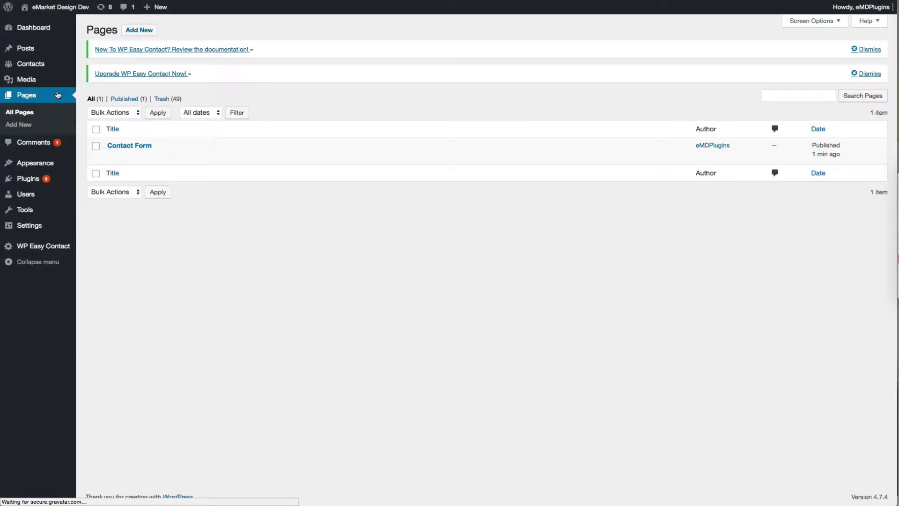
mouse_move(129, 146)
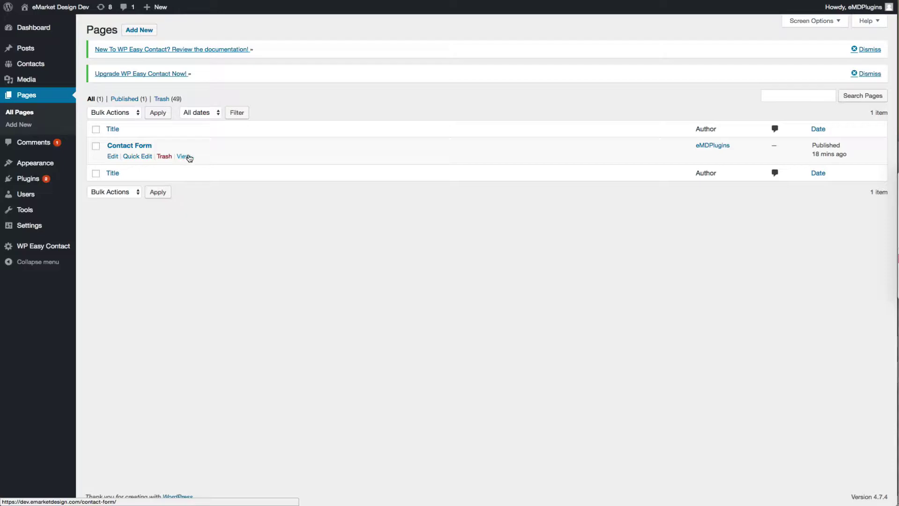
View the Contact Form page on the site and send a filled-in sample contact.
left_click(184, 156)
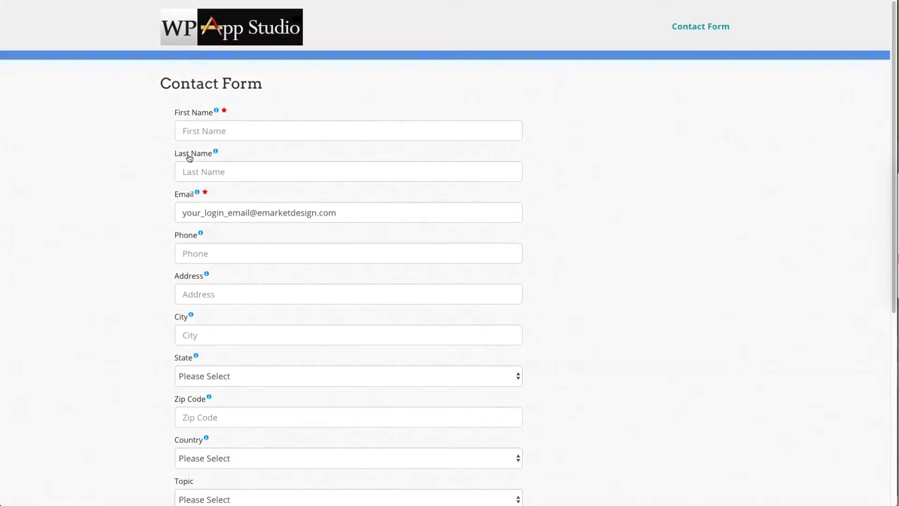
scroll(124, 297, "down", 3)
scroll(124, 297, "down", 3)
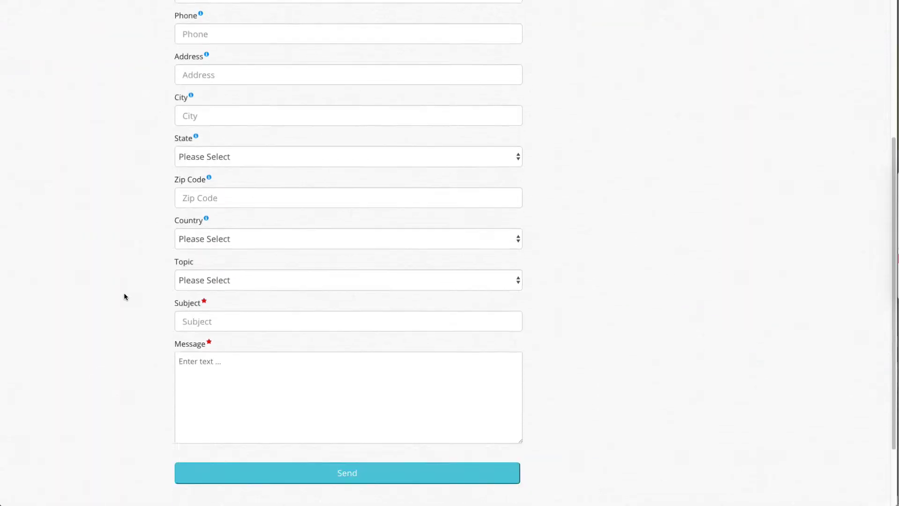
scroll(124, 297, "down", 3)
scroll(124, 297, "up", 5)
scroll(125, 297, "up", 3)
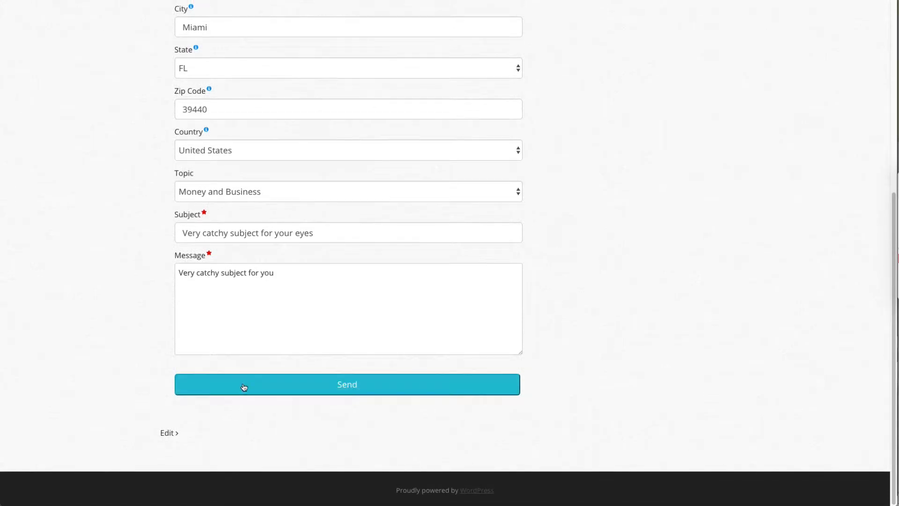
left_click(244, 387)
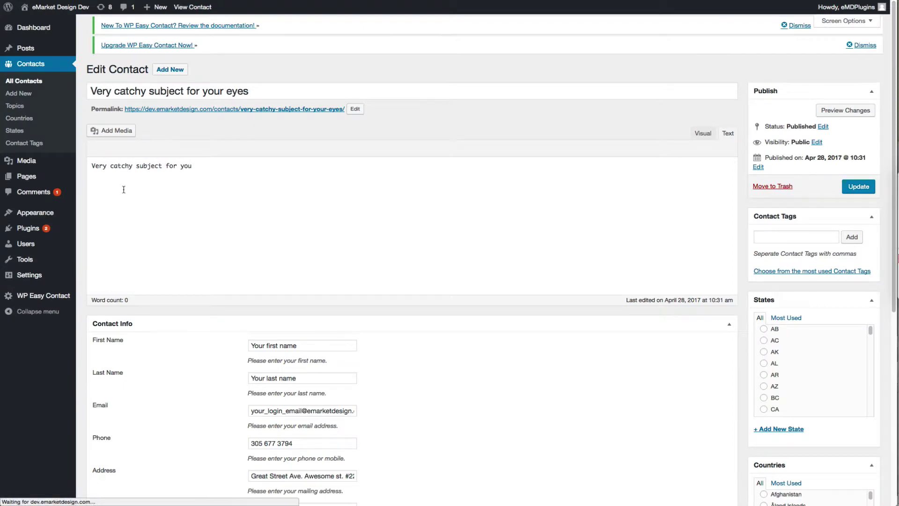
scroll(111, 269, "down", 4)
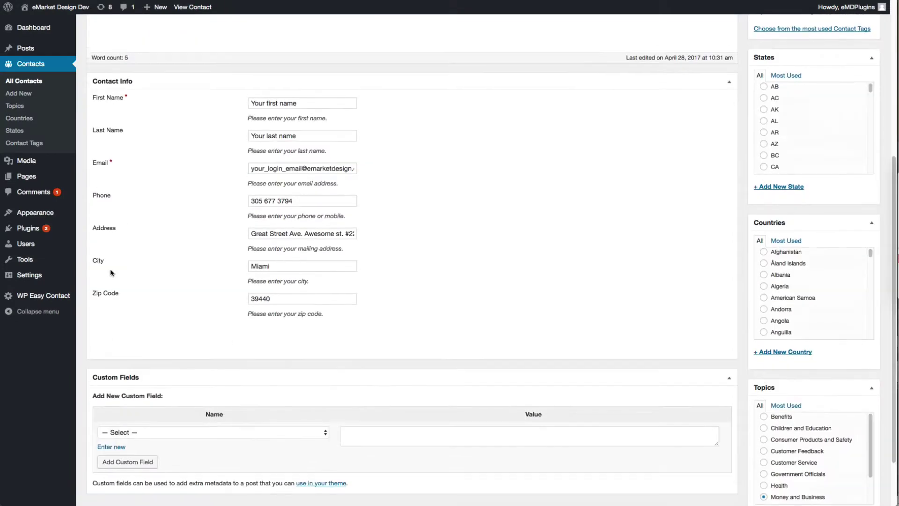
scroll(110, 269, "down", 2)
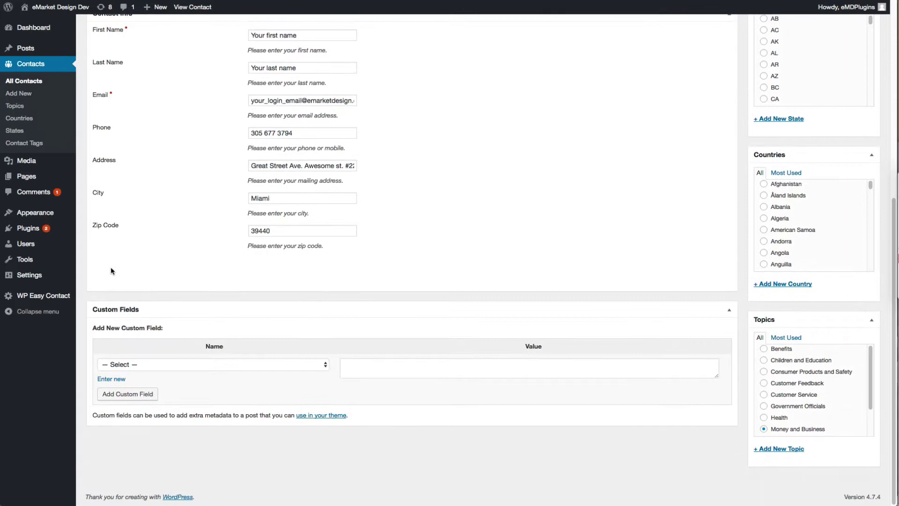
scroll(110, 268, "up", 3)
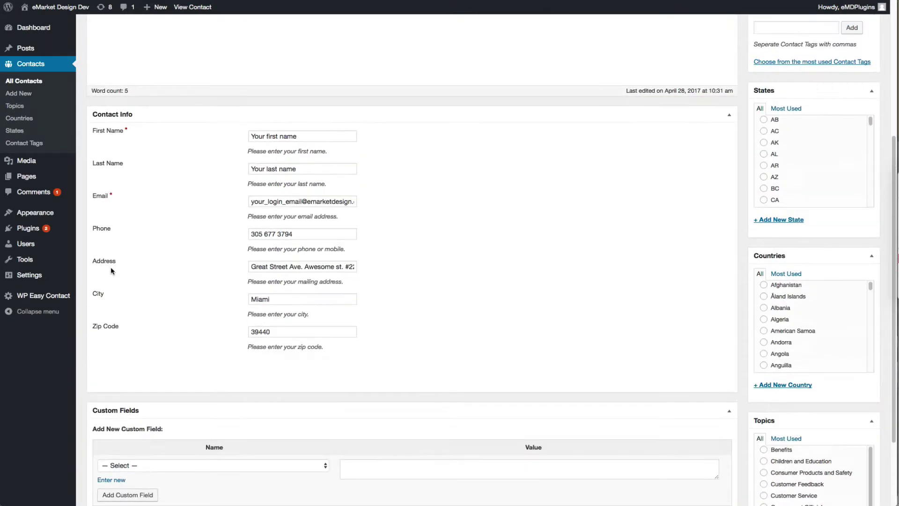
scroll(110, 268, "up", 2)
scroll(110, 271, "up", 5)
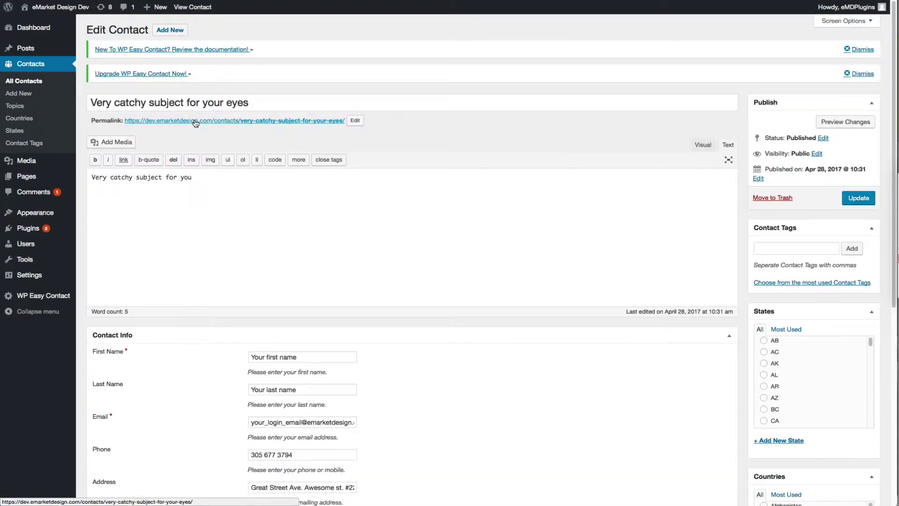
Open the submitted contact's permalink to see its public page.
right_click(196, 123)
left_click(241, 124)
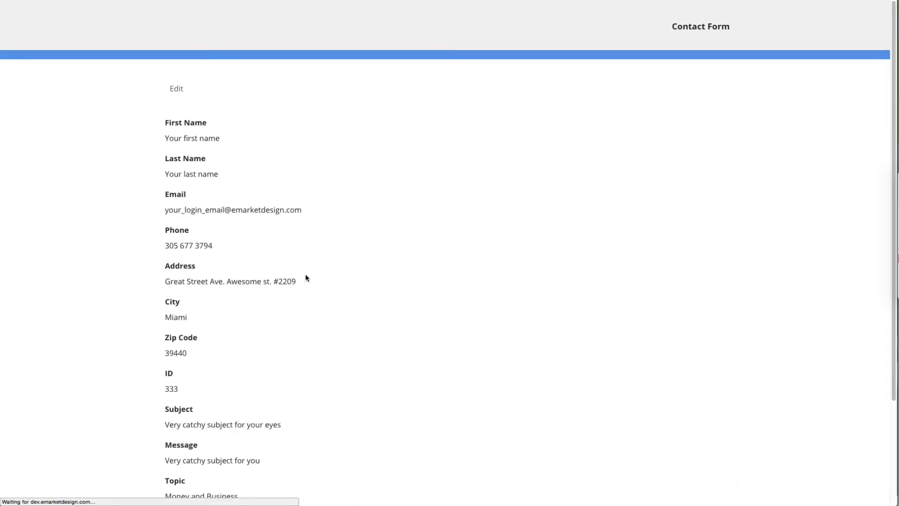
scroll(305, 277, "down", 3)
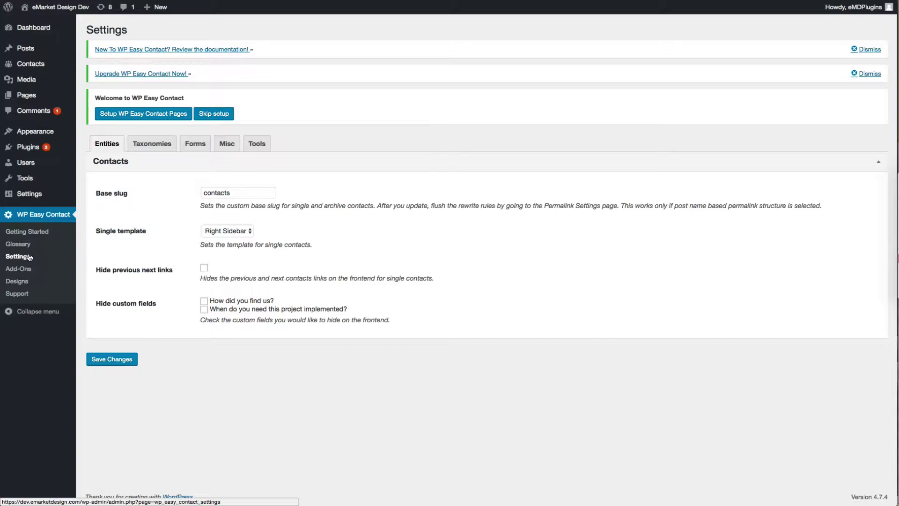
Check the 'contacts' base slug and keep the Right Sidebar single contact template.
left_click(238, 194)
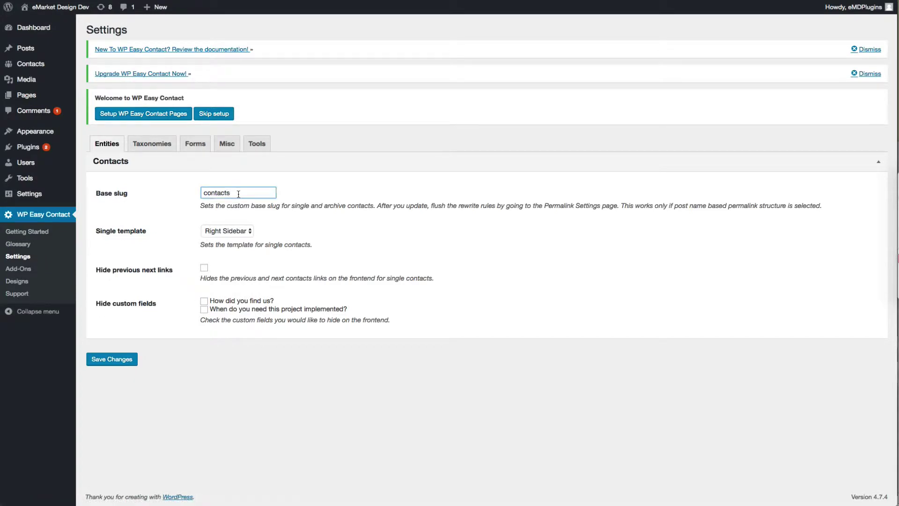
left_click(227, 230)
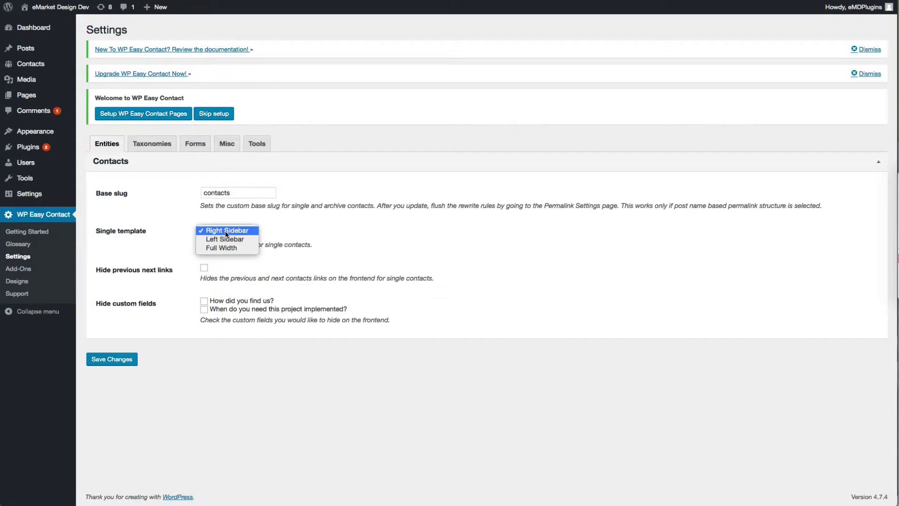
left_click(226, 230)
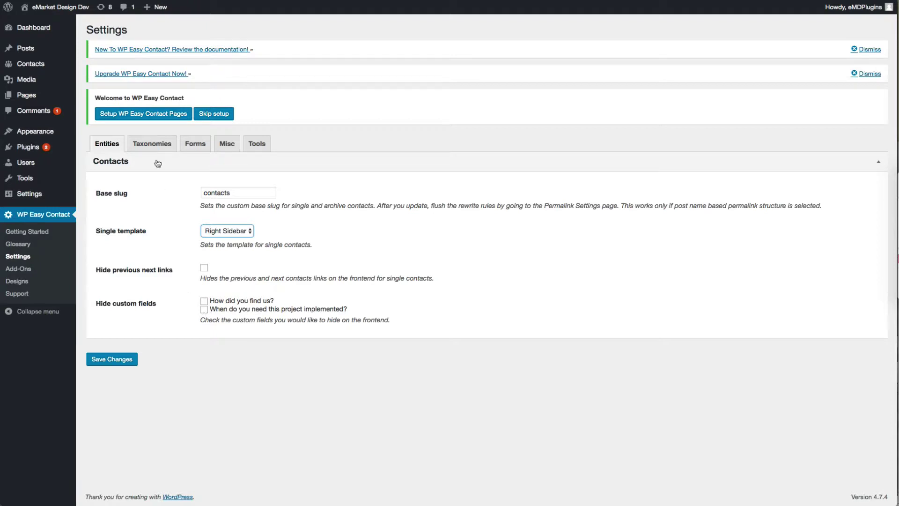
Expand the States, Countries, Contact Tags and Topics taxonomy settings to review their base slugs.
left_click(152, 143)
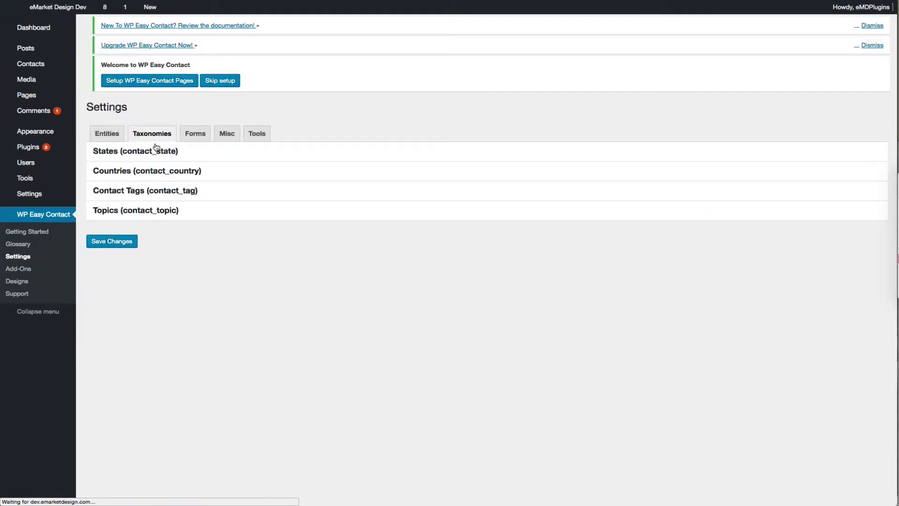
left_click(155, 161)
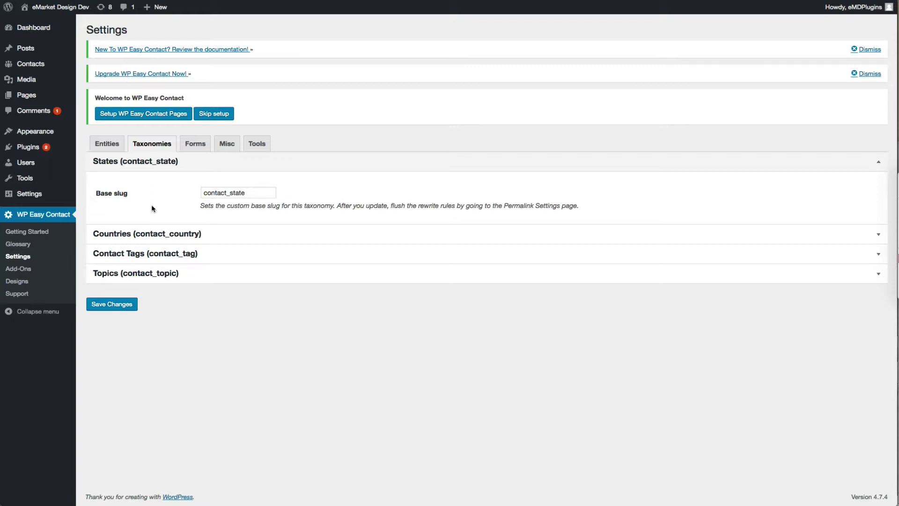
left_click(146, 234)
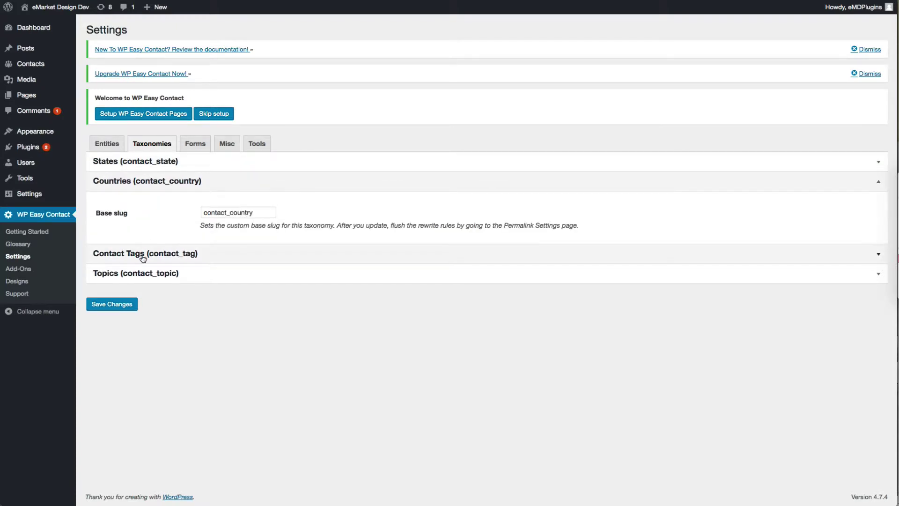
left_click(142, 256)
left_click(140, 272)
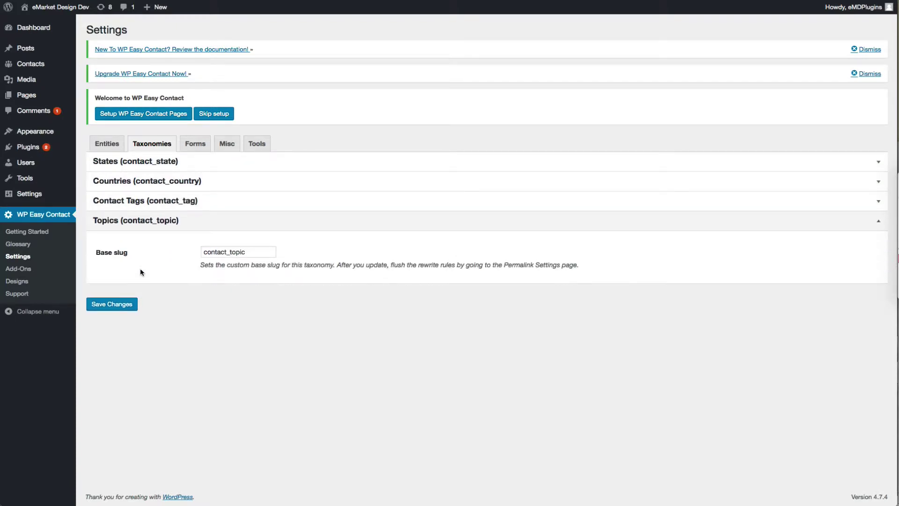
Uncheck Show States and Show Zip Code in the Forms settings and save.
left_click(195, 143)
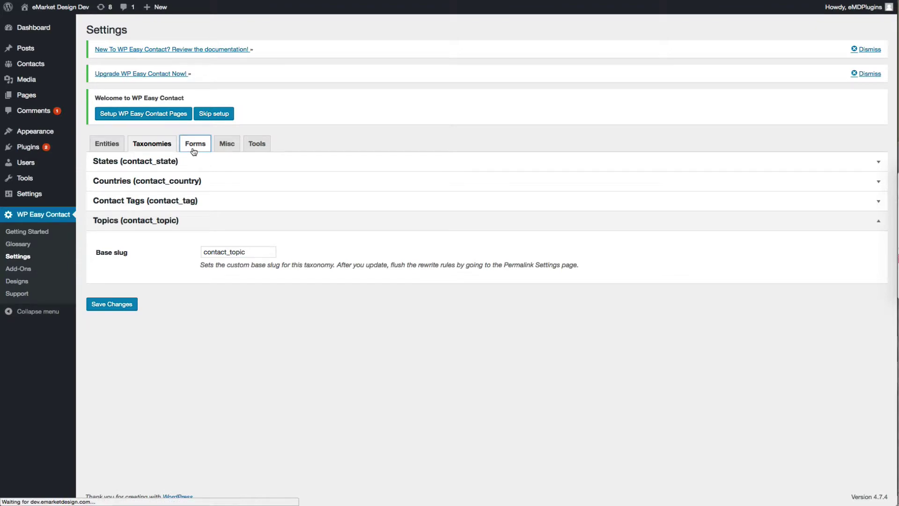
scroll(180, 295, "down", 1)
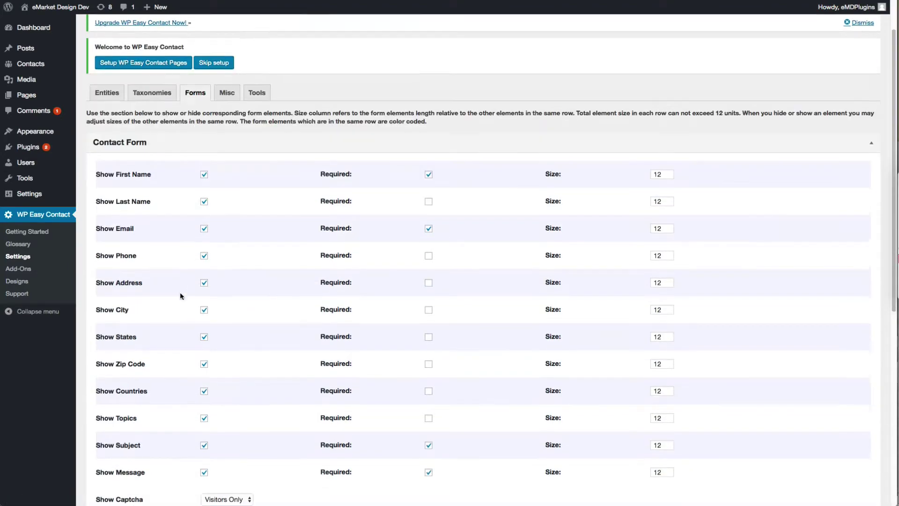
scroll(180, 296, "down", 3)
scroll(180, 295, "down", 1)
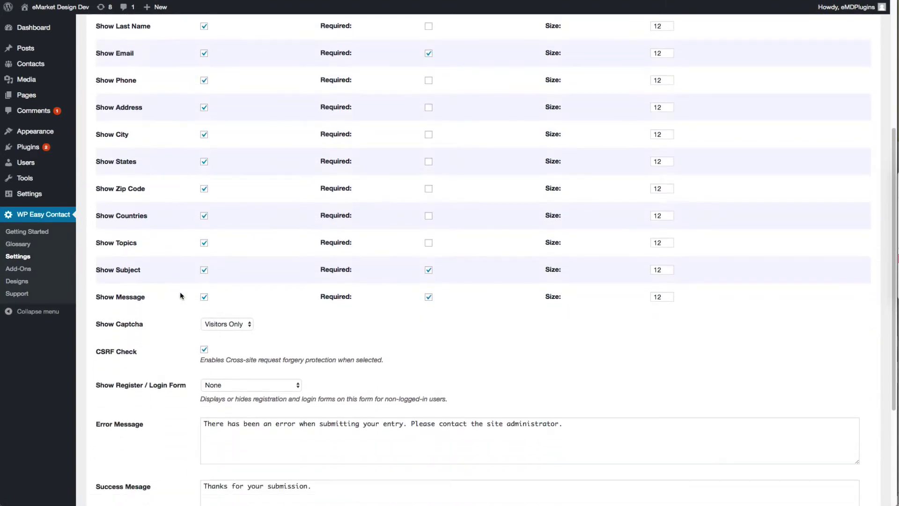
scroll(180, 294, "down", 1)
left_click(204, 155)
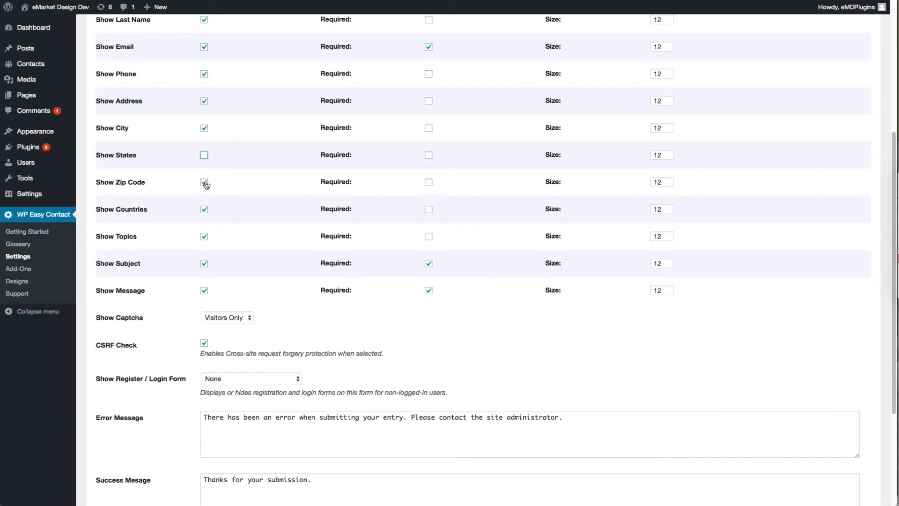
left_click(205, 183)
scroll(176, 258, "down", 5)
scroll(176, 259, "down", 1)
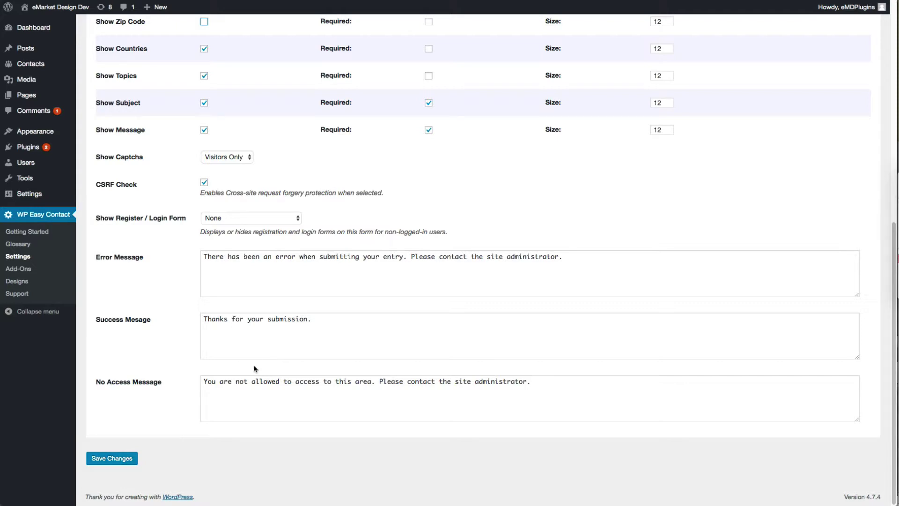
left_click(112, 458)
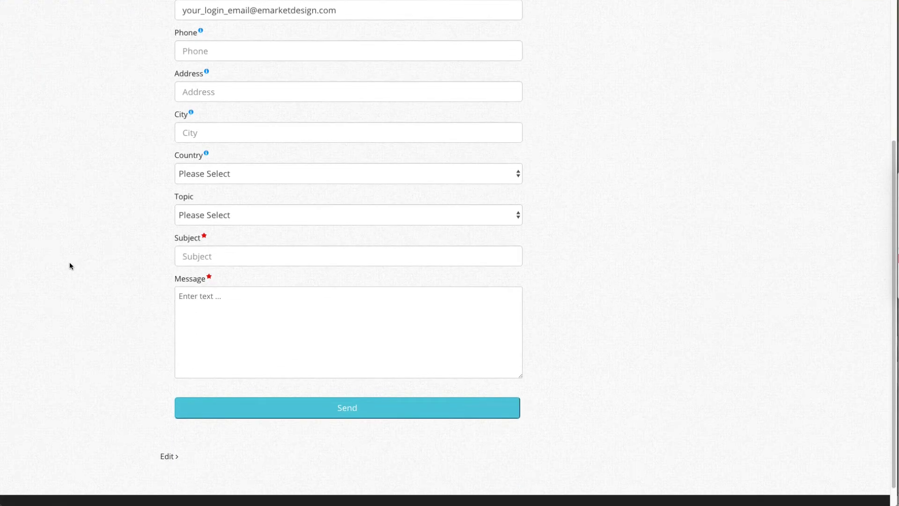
scroll(70, 262, "up", 1)
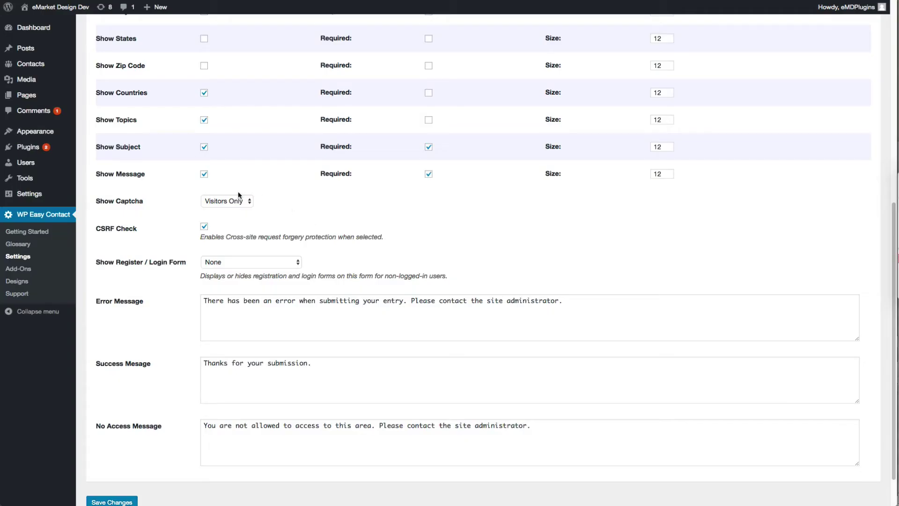
Keep captcha for visitors only, set Show Register / Login Form to Registration and Login Forms, and save.
left_click(237, 201)
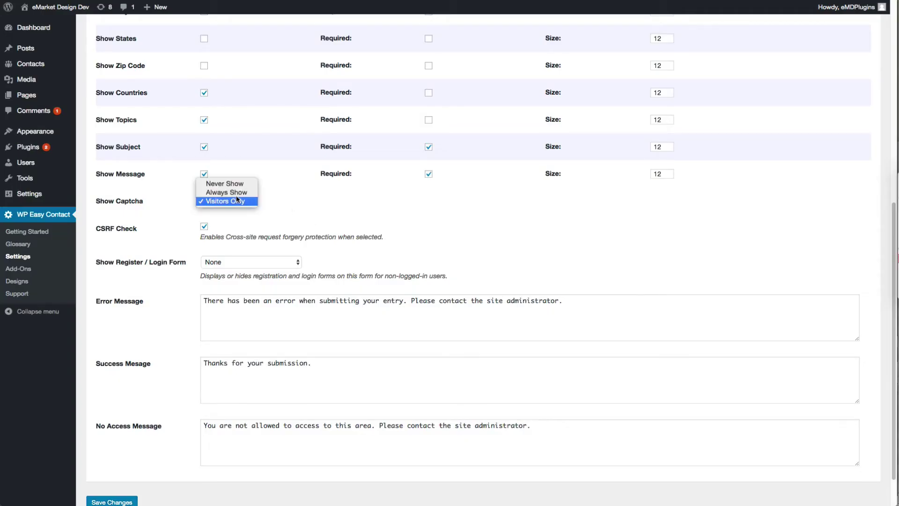
left_click(226, 200)
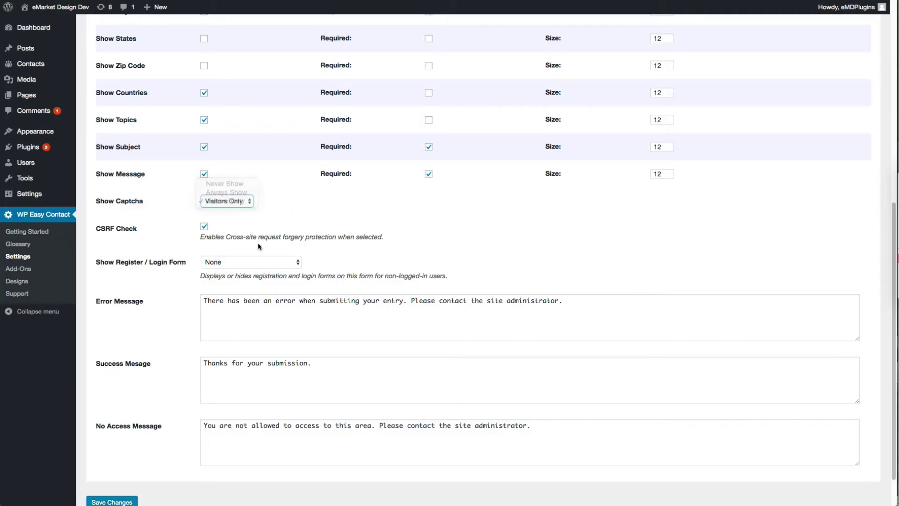
left_click(253, 263)
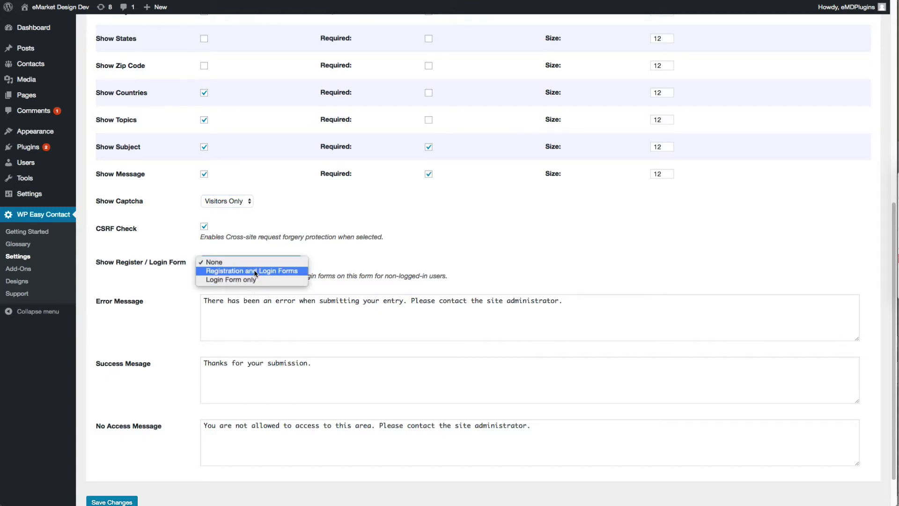
left_click(250, 278)
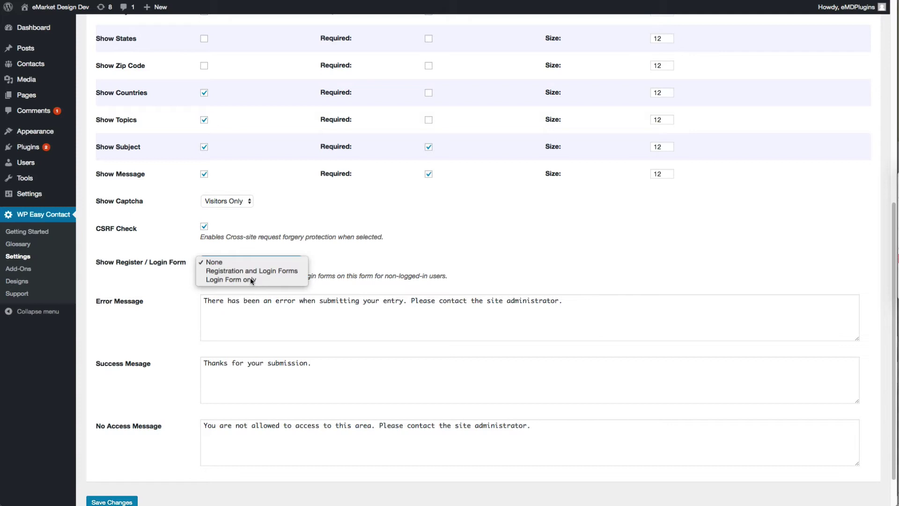
scroll(250, 277, "down", 2)
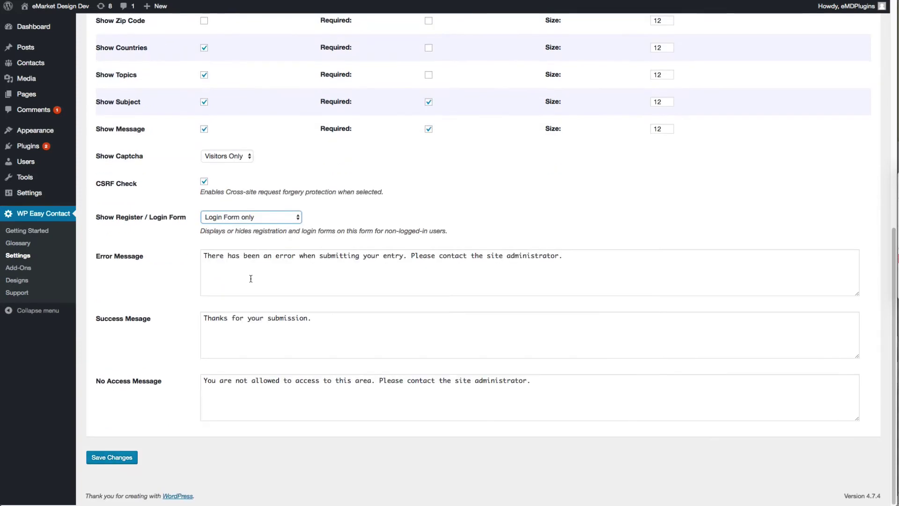
left_click(255, 219)
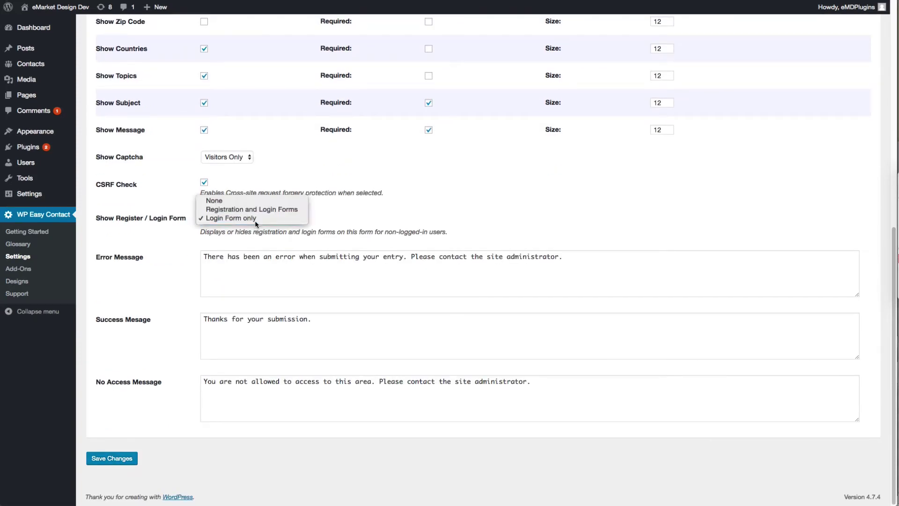
left_click(239, 246)
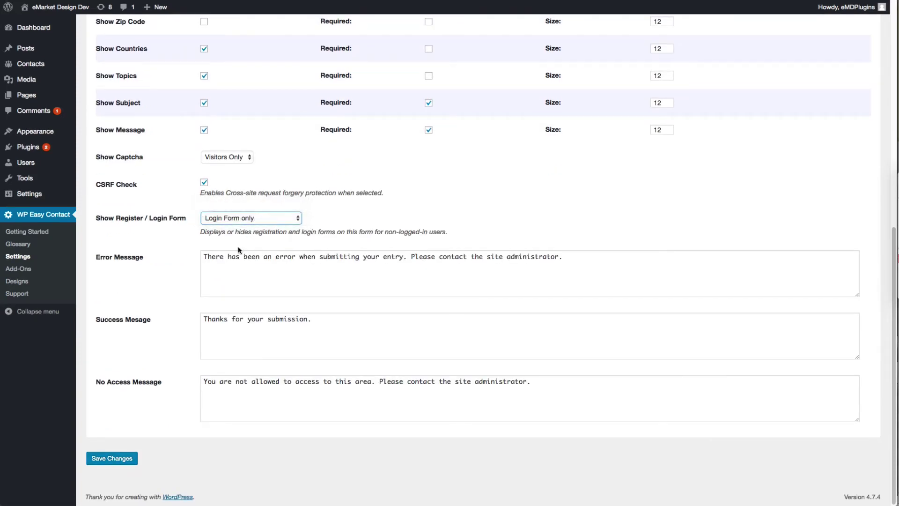
left_click(112, 458)
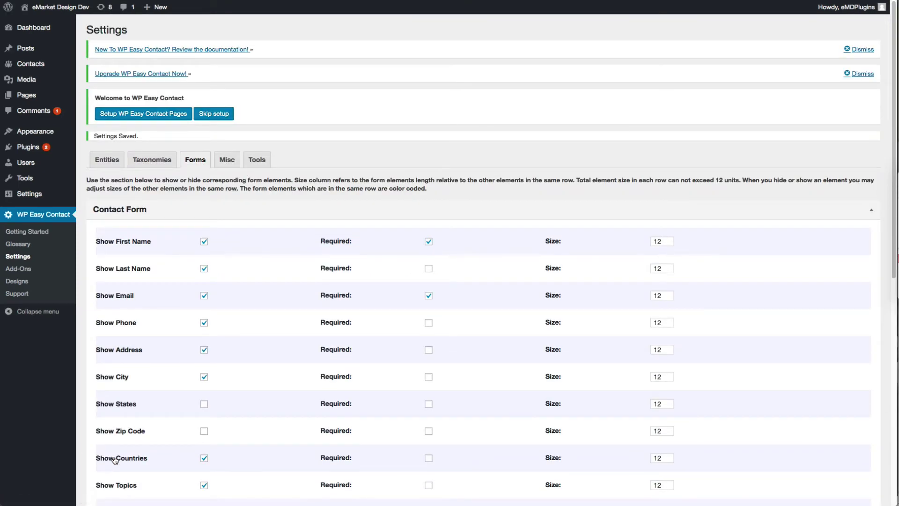
scroll(116, 460, "down", 10)
scroll(116, 460, "down", 3)
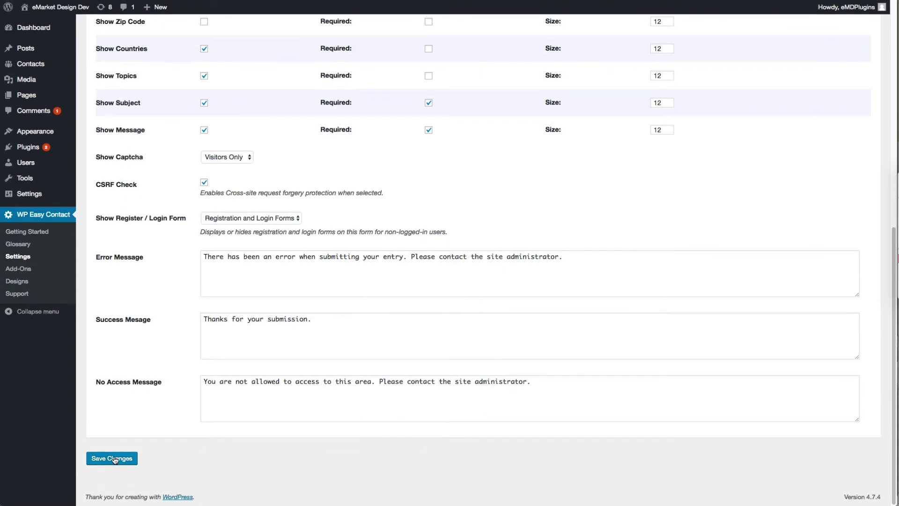
Save the register/login setting, then reload the Contact Form page as a logged-out visitor.
left_click(114, 459)
mouse_move(846, 8)
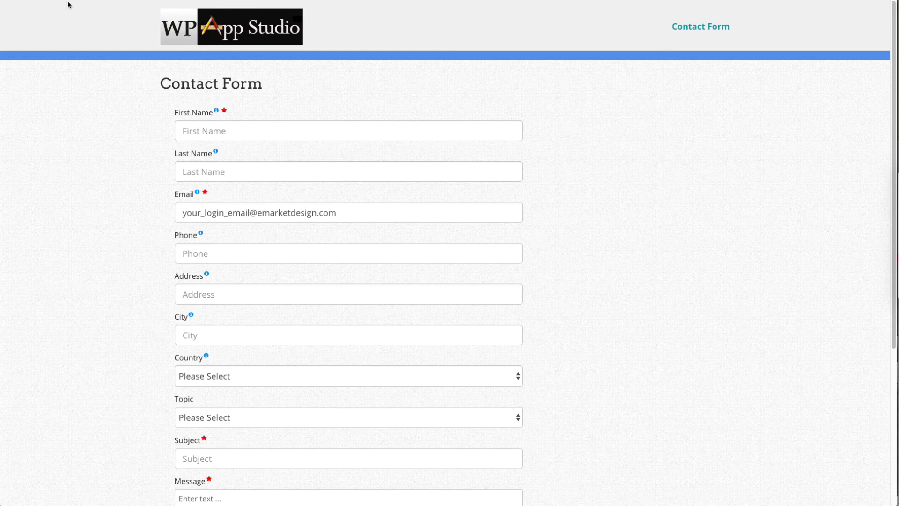
key("F5")
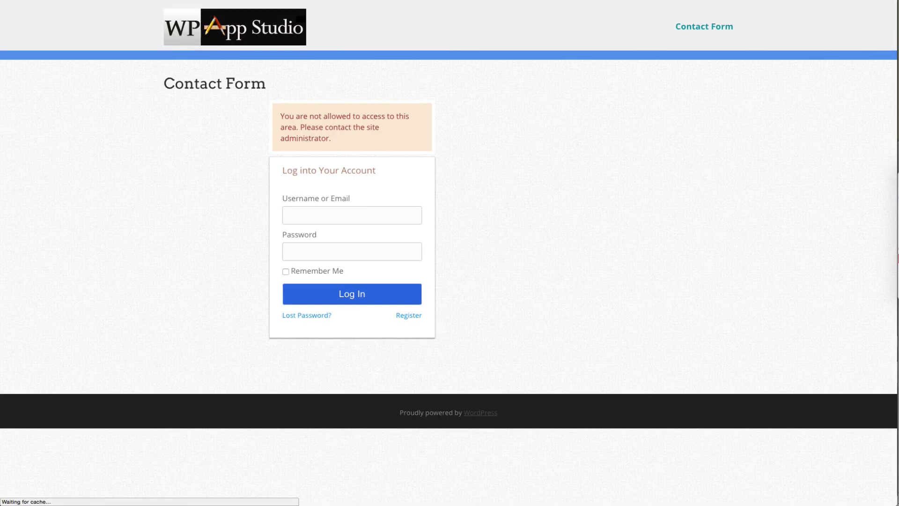